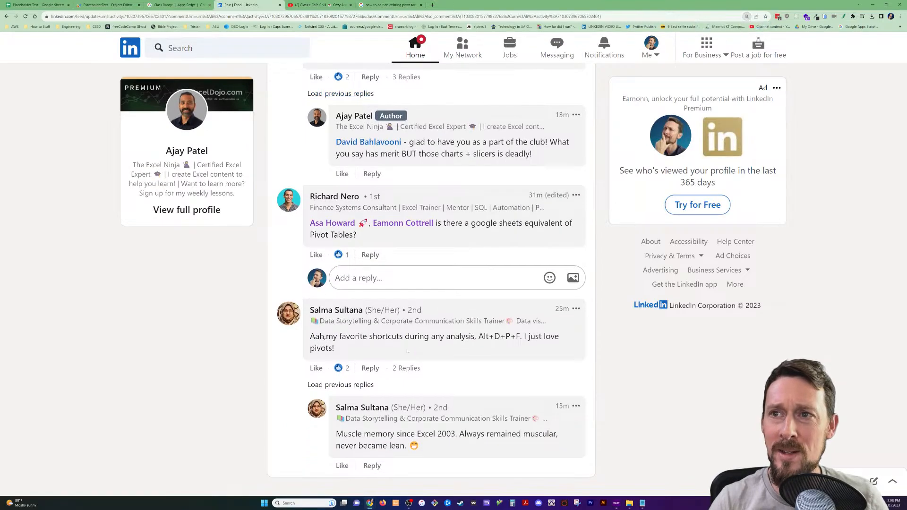
# - Highlight the comment asking about a Google Sheets equivalent of Pivot Tables and open the commenter's profile in a new tab
pyautogui.moveTo(358, 235); pyautogui.dragTo(303, 219)
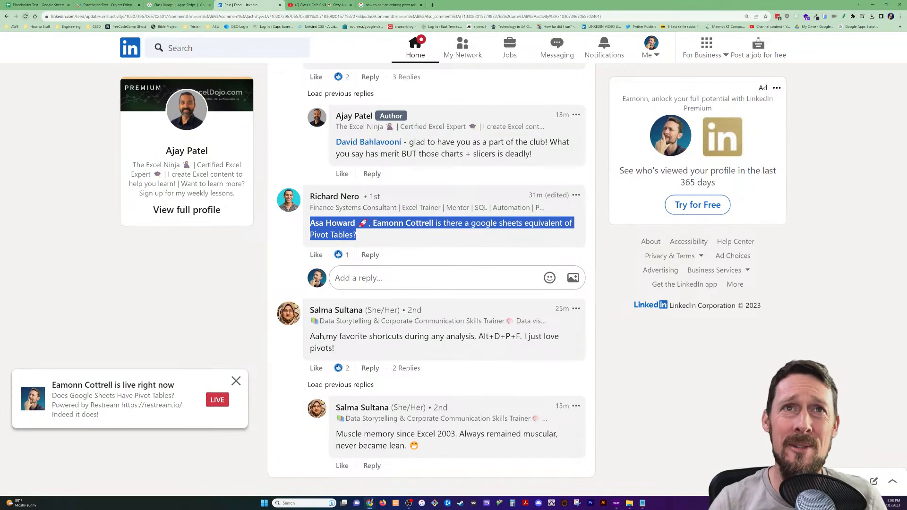
pyautogui.click(381, 251)
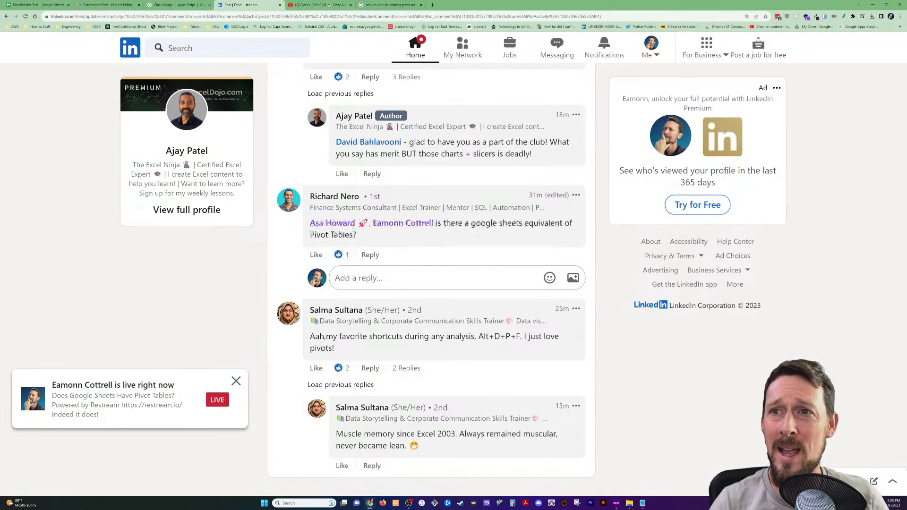
pyautogui.middleClick(301, 198)
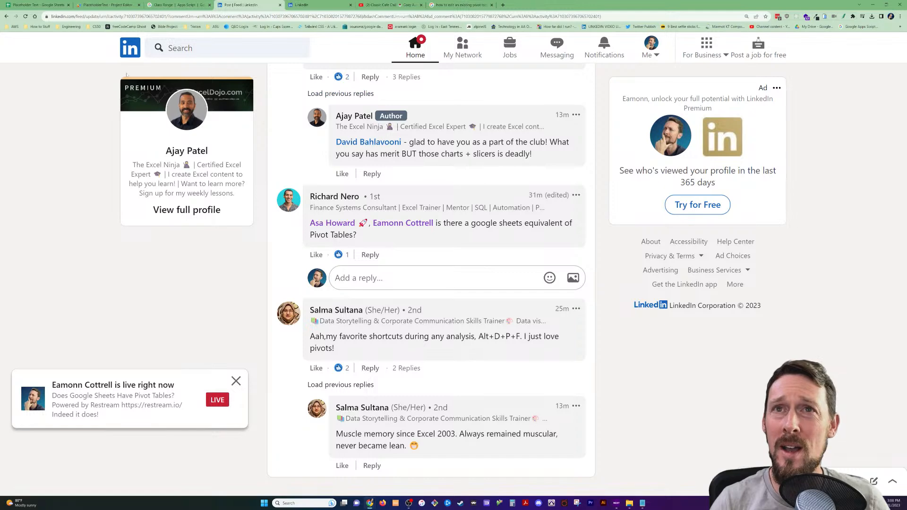
# - Open the LinkedIn home feed in a new tab and go to your own profile to find the live broadcast
pyautogui.middleClick(133, 49)
pyautogui.hotkey('ctrl', 'Tab')
pyautogui.hotkey('ctrl', 'Tab')
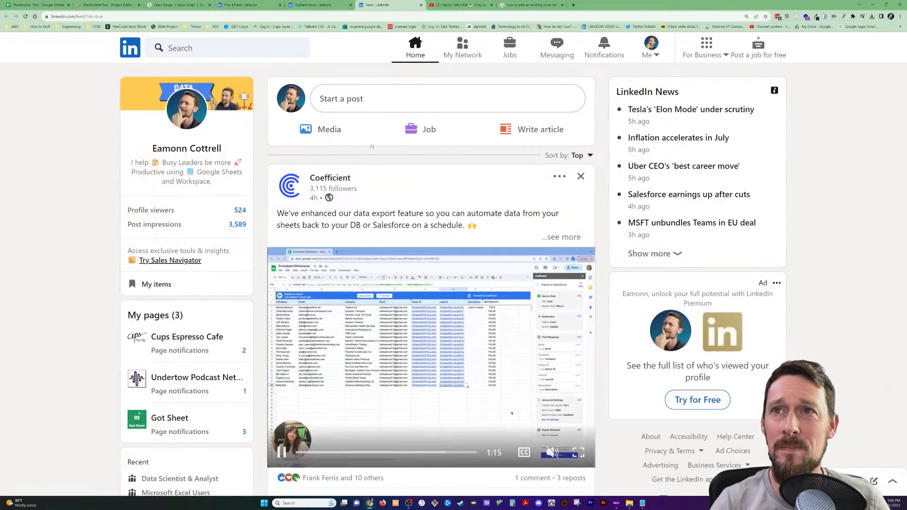
pyautogui.click(189, 122)
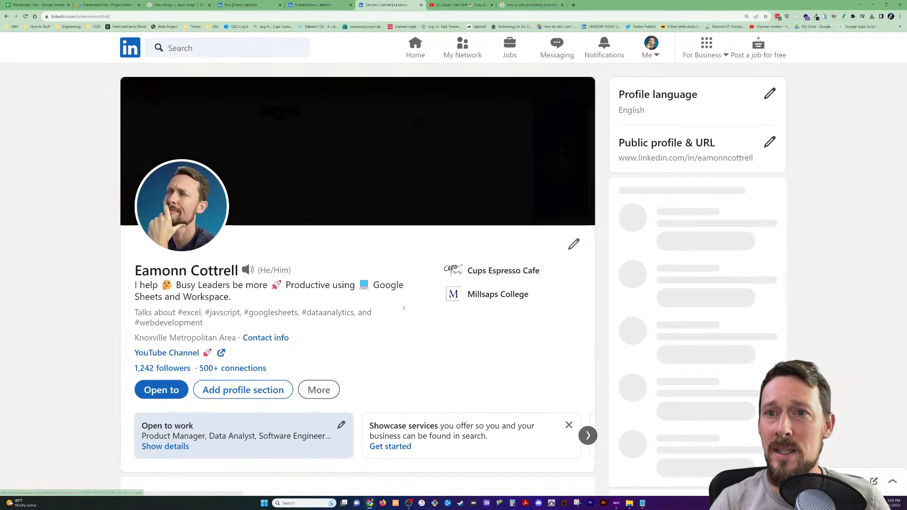
pyautogui.scroll(-5, 409, 289)
pyautogui.scroll(2, 409, 290)
pyautogui.scroll(5, 409, 289)
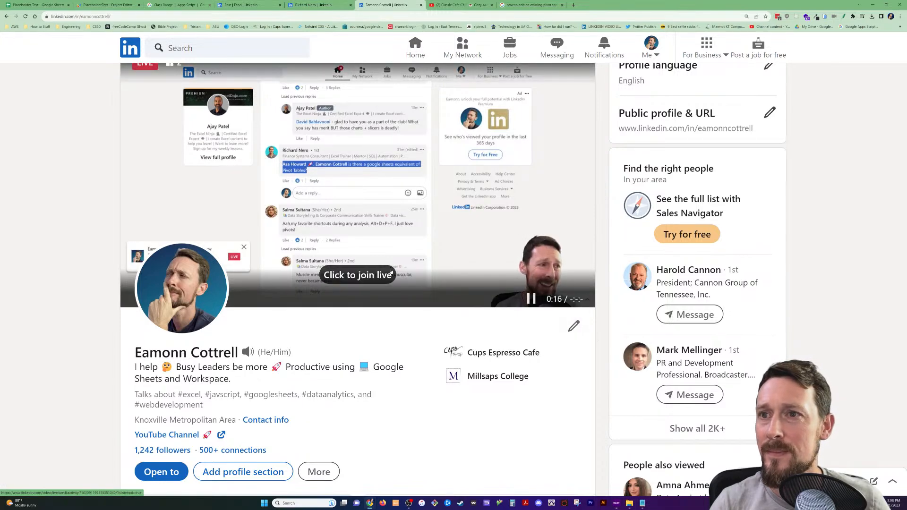
# - Open the live broadcast from the profile with its sound muted and copy the link to the post
pyautogui.click(357, 273)
pyautogui.click(581, 393)
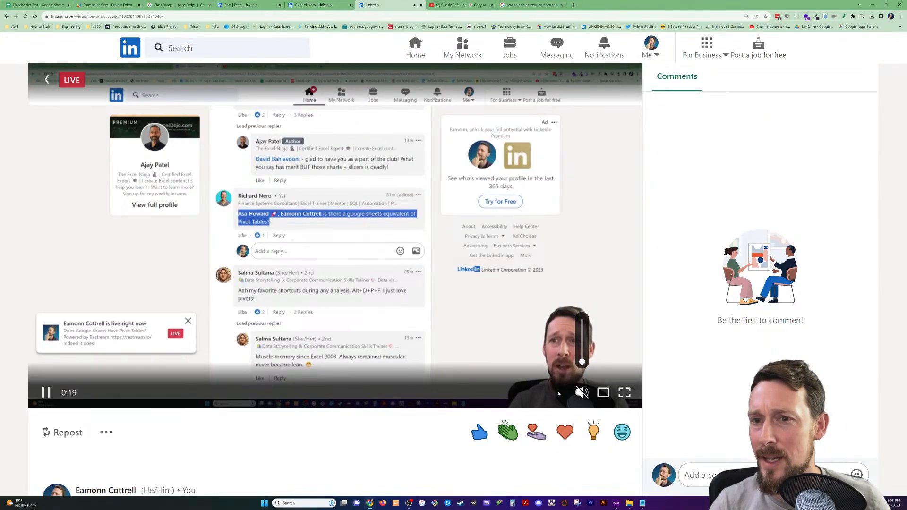
pyautogui.click(105, 433)
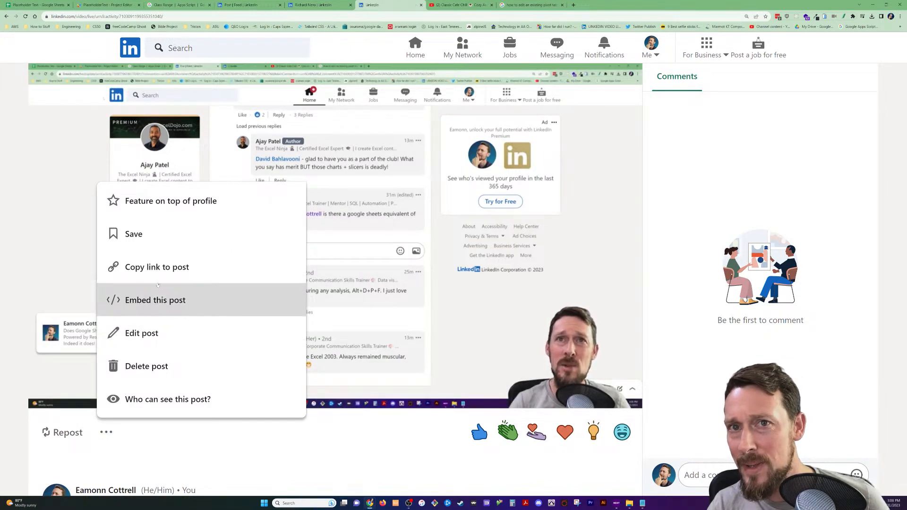
pyautogui.click(191, 274)
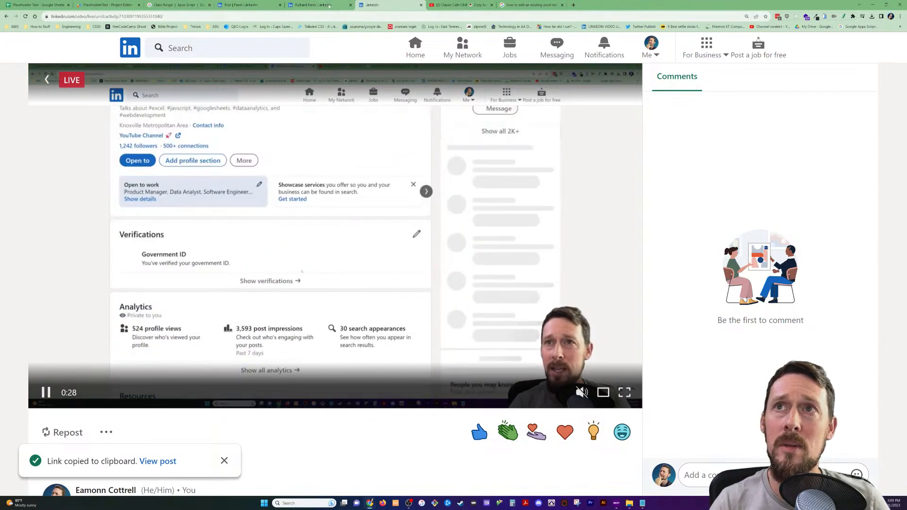
# - Reply to the Pivot Tables question with "Oh yeah...let me show you about it. Testing LinkedIn Live...right now!" followed by the copied post link
pyautogui.hotkey('ctrl', 'w')
pyautogui.hotkey('ctrl', 'shift', 'Tab')
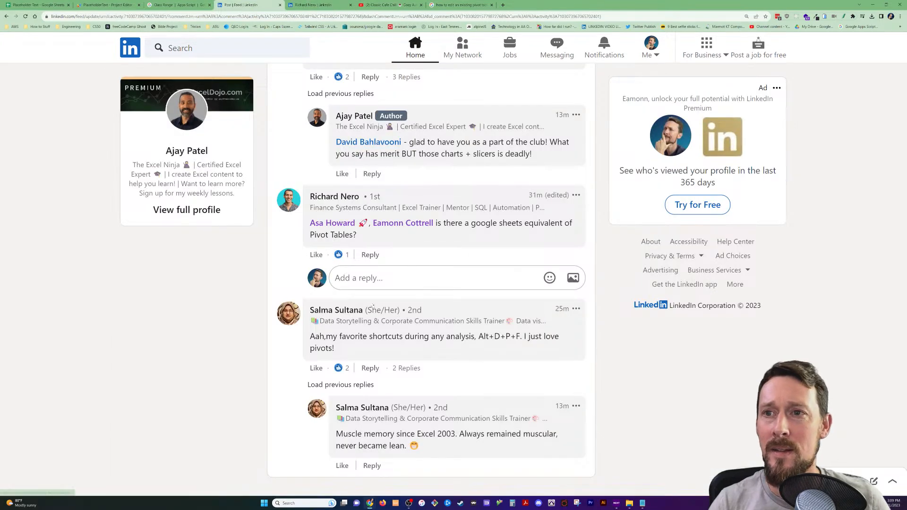
pyautogui.write('Oh ye')
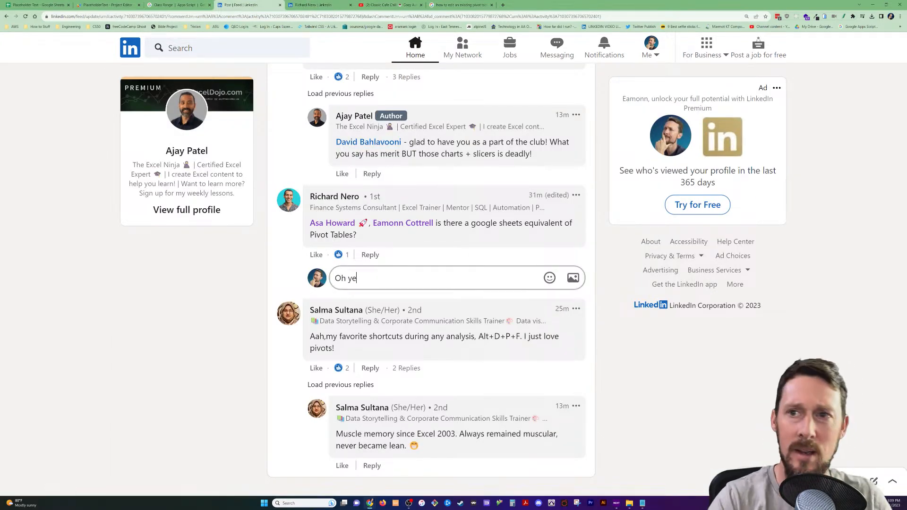
pyautogui.write('ah...let me show you about it. Testing LinkedIn Live...right now!')
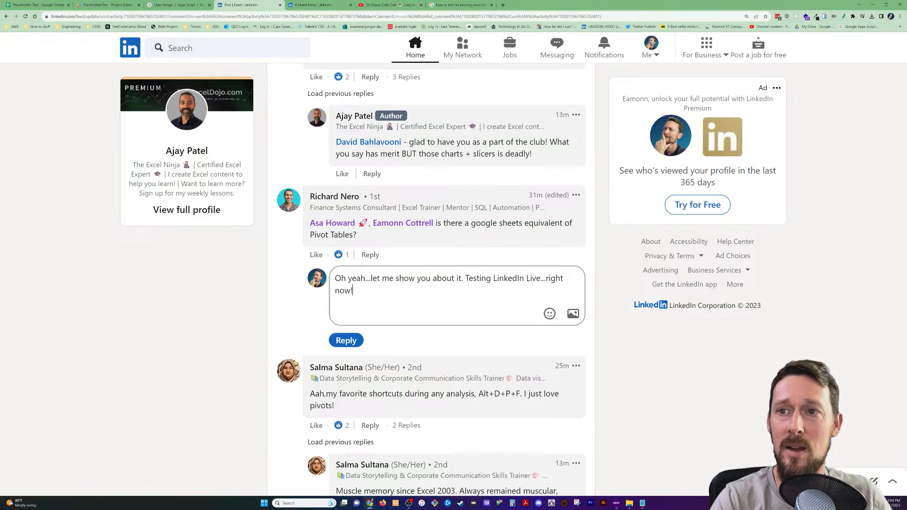
pyautogui.hotkey('ctrl', 'v')
pyautogui.press('Return')
pyautogui.press('BackSpace')
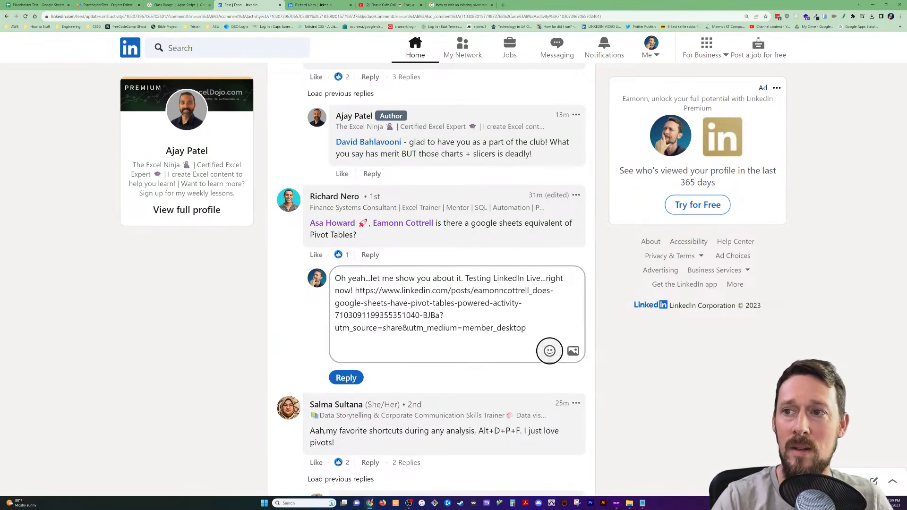
pyautogui.click(346, 376)
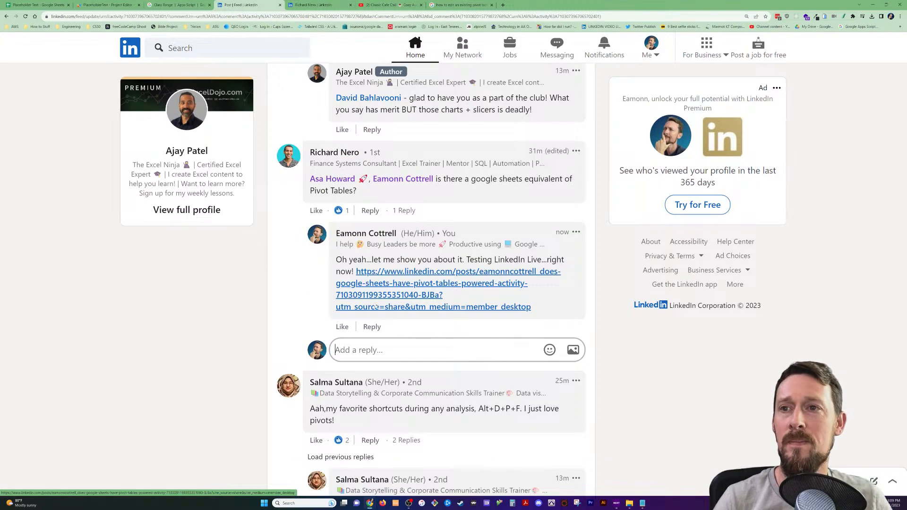
# - Edit the posted reply to mention the commenter by first name after "Oh yeah," and save the changes
pyautogui.click(575, 232)
pyautogui.click(487, 277)
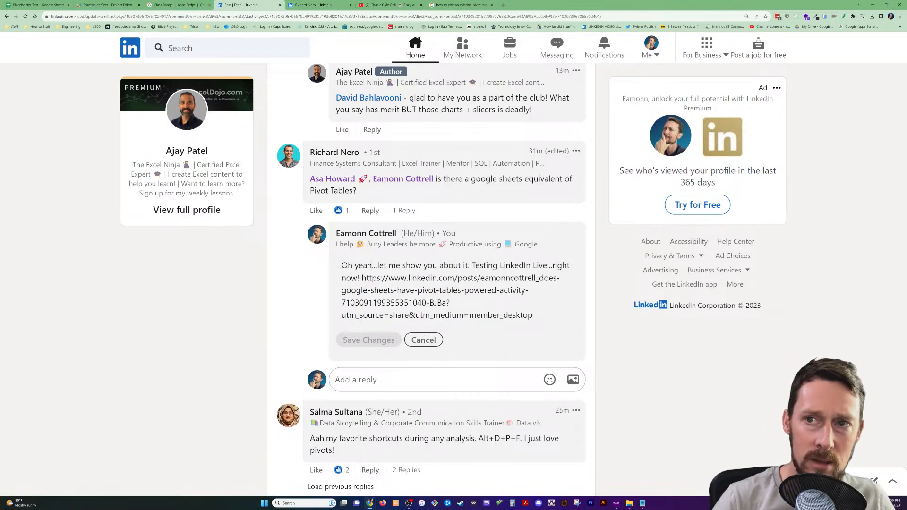
pyautogui.write(', @richar')
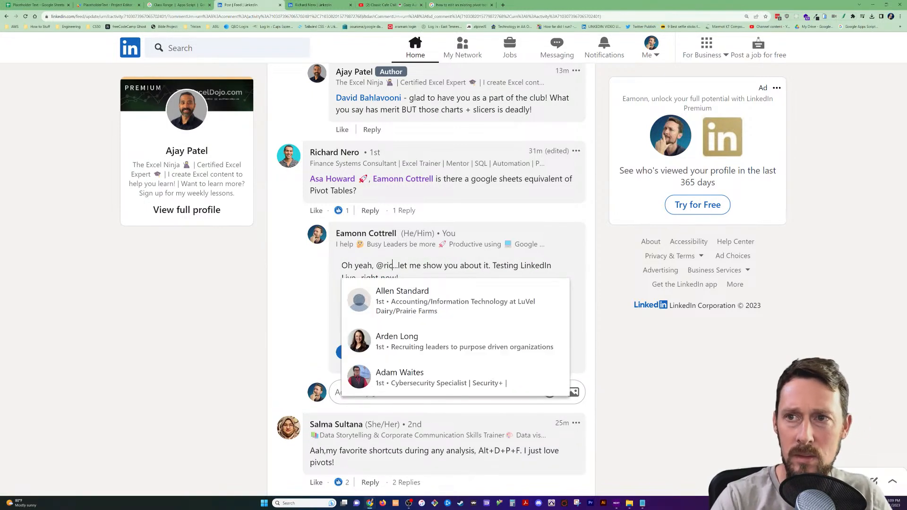
pyautogui.press('Down')
pyautogui.press('Return')
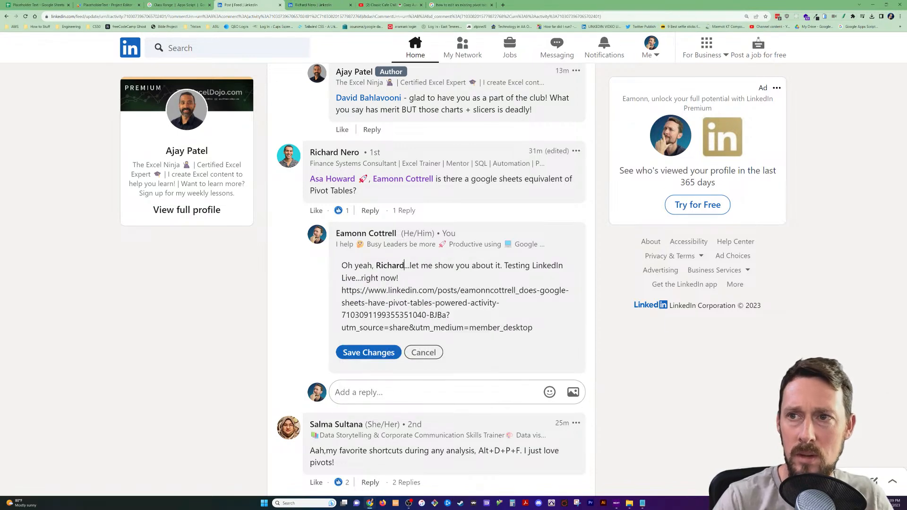
pyautogui.press('Tab')
pyautogui.press('Return')
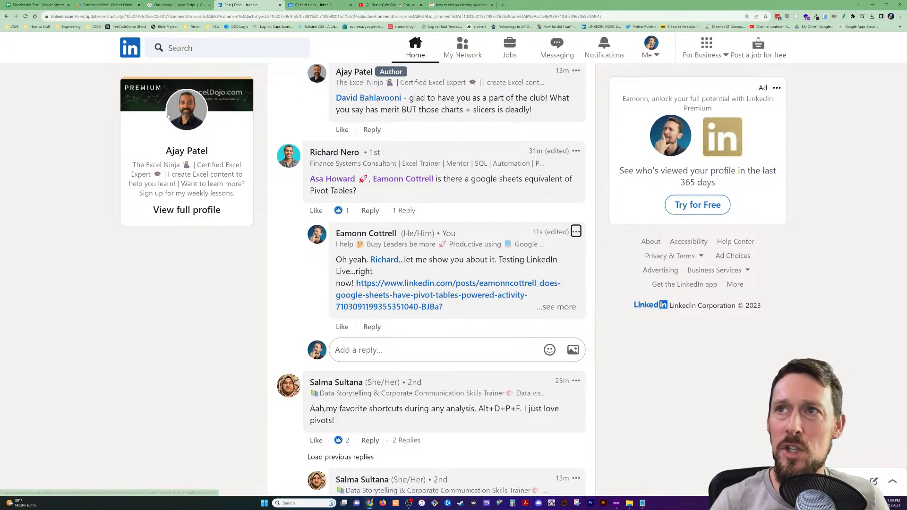
# - Switch to the Placeholder Text spreadsheet in Google Sheets and create a pivot table from Sheet2!A1:F224 on a new sheet
pyautogui.click(38, 5)
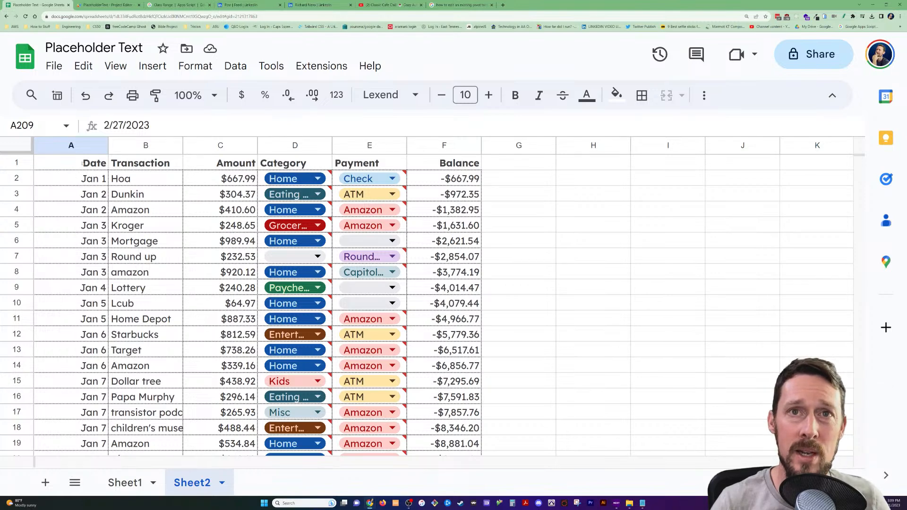
pyautogui.hotkey('ctrl', 'Home')
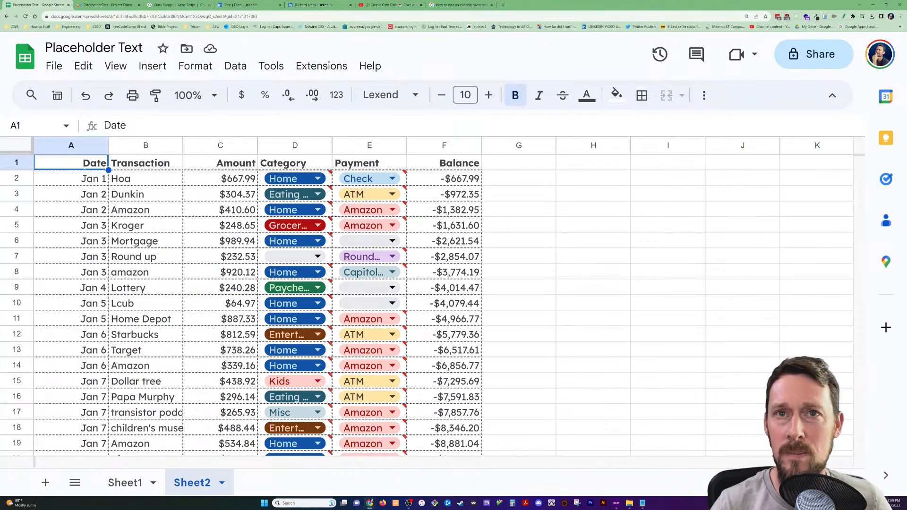
pyautogui.hotkey('ctrl', 'shift', 'End')
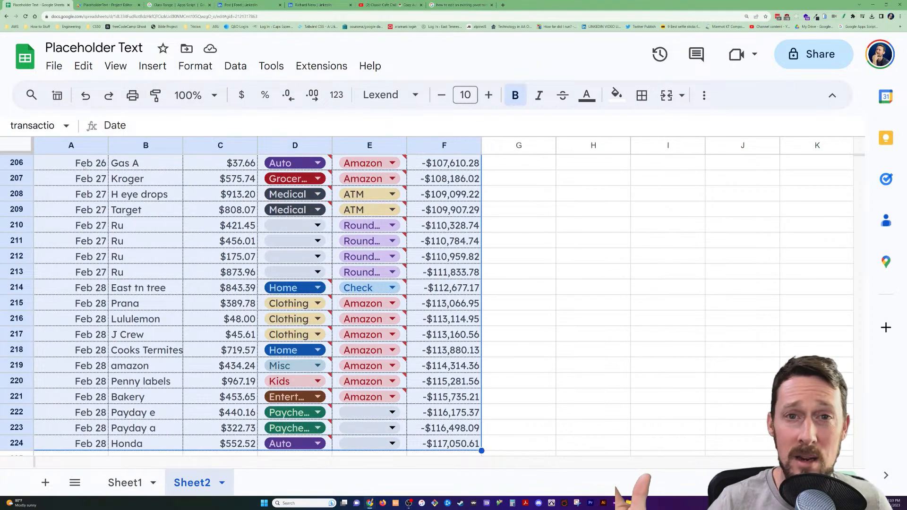
pyautogui.moveTo(381, 262)
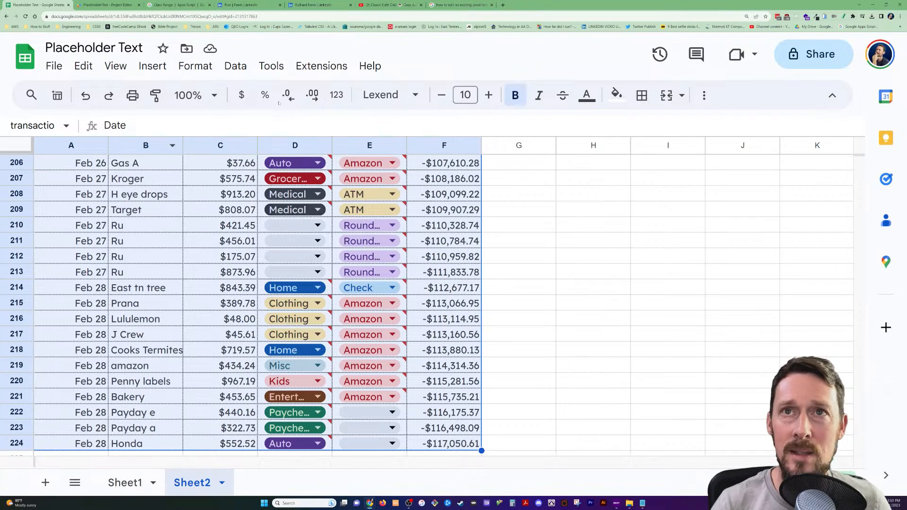
pyautogui.click(242, 65)
pyautogui.moveTo(151, 68)
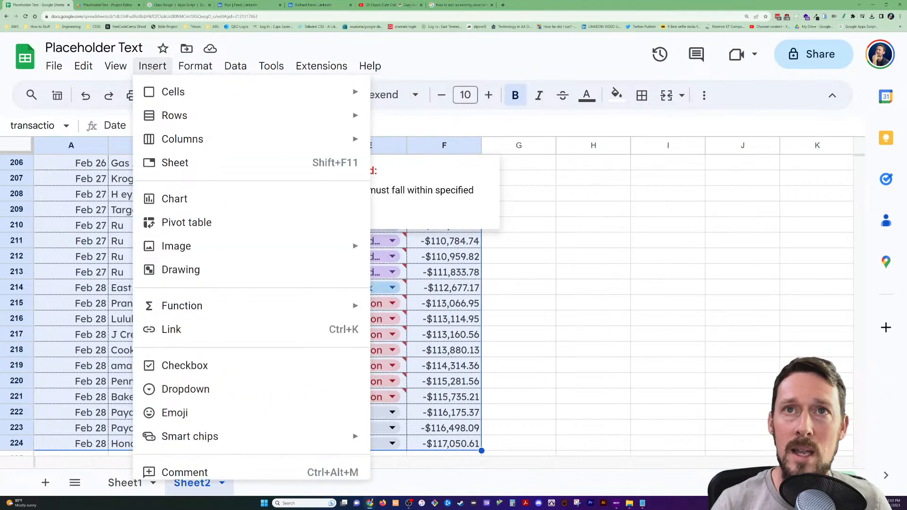
pyautogui.click(187, 222)
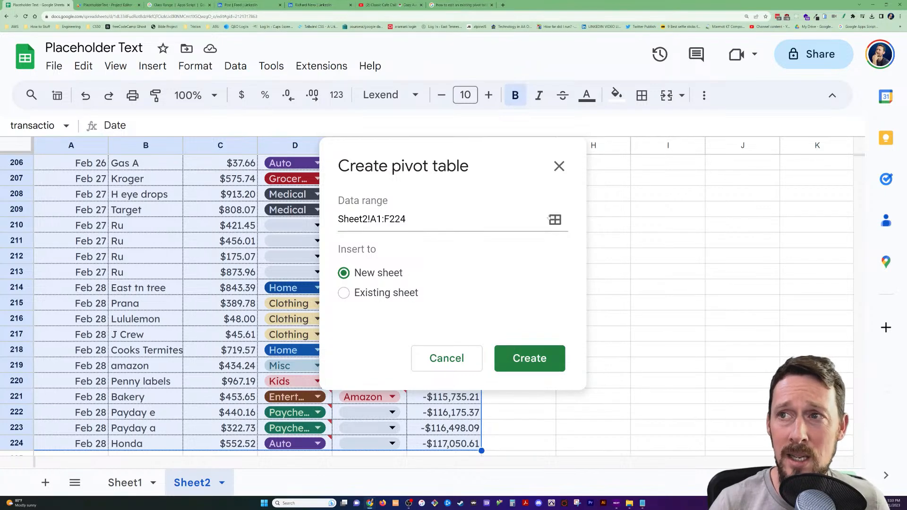
pyautogui.click(515, 359)
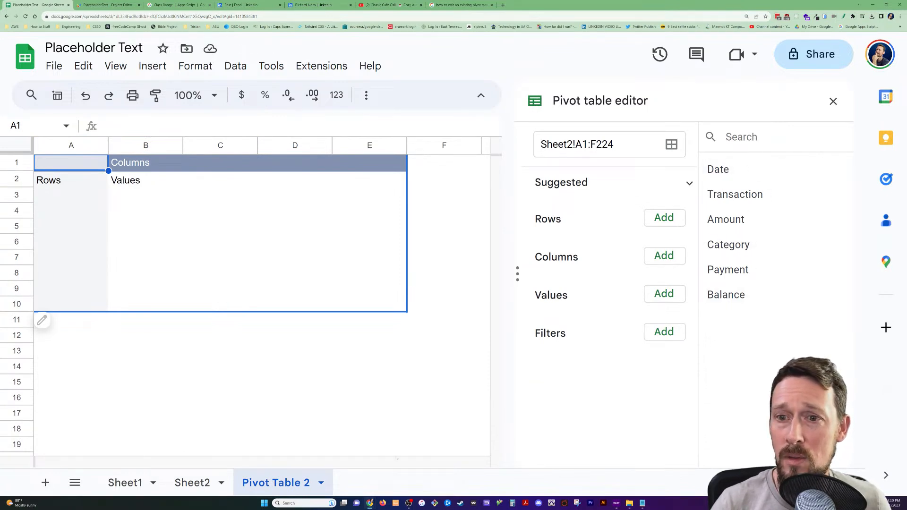
# - Review the column headings of the source data on Sheet2 by selecting header range A1:F1
pyautogui.click(198, 482)
pyautogui.scroll(20, 315, 218)
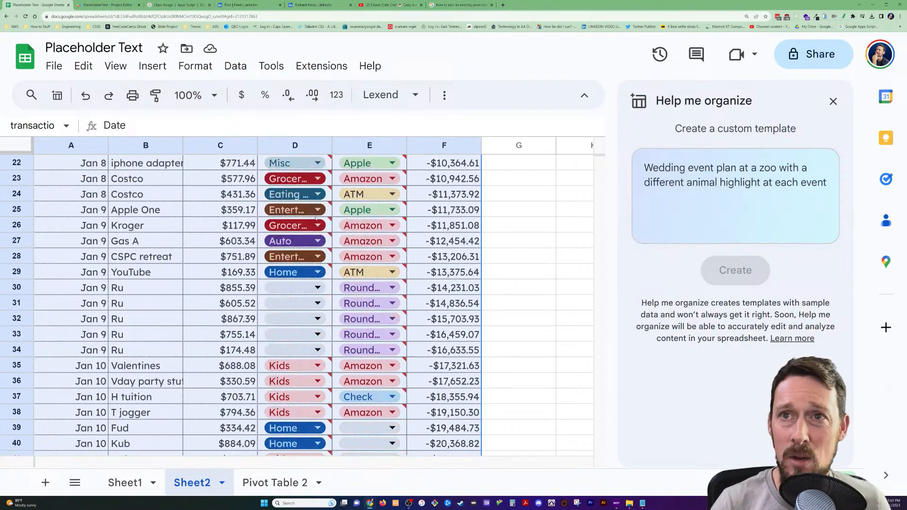
pyautogui.moveTo(71, 163); pyautogui.dragTo(424, 168)
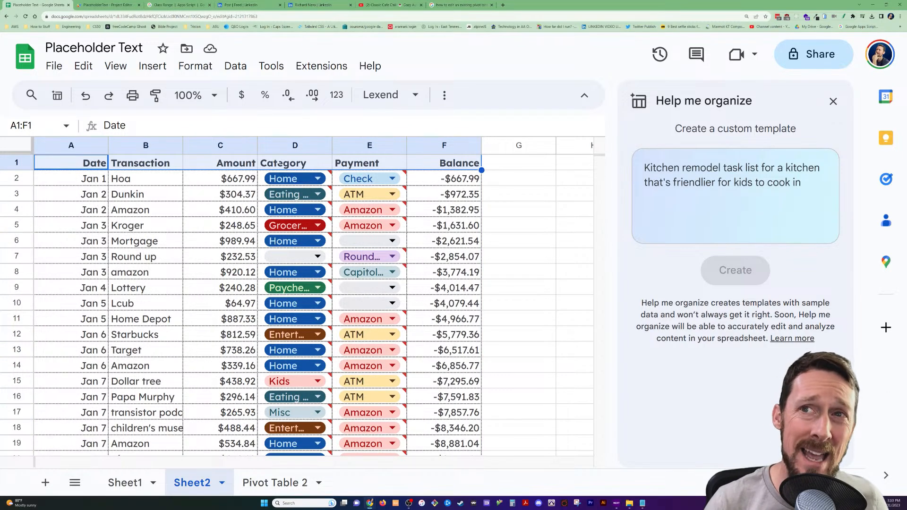
# - Return to the Pivot Table 2 sheet, dismissing Help me organize, and reopen the pivot table editor from cell A4
pyautogui.click(275, 482)
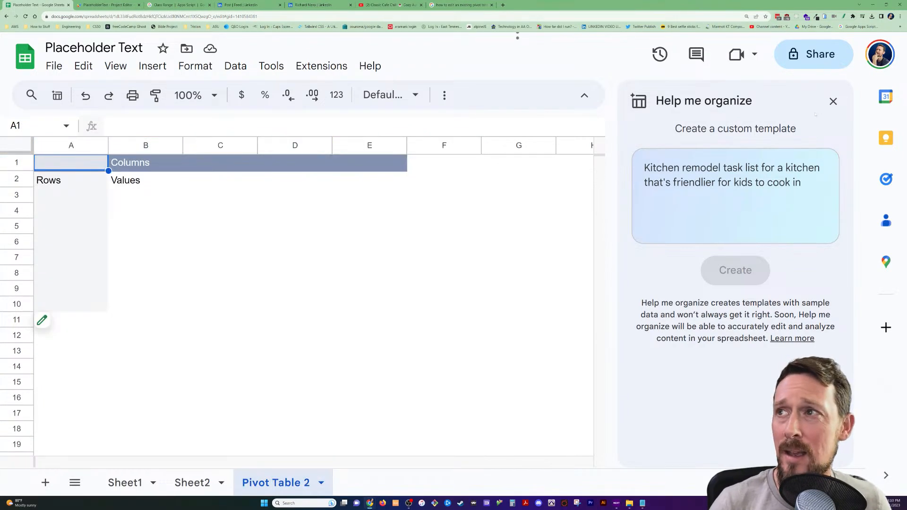
pyautogui.click(830, 104)
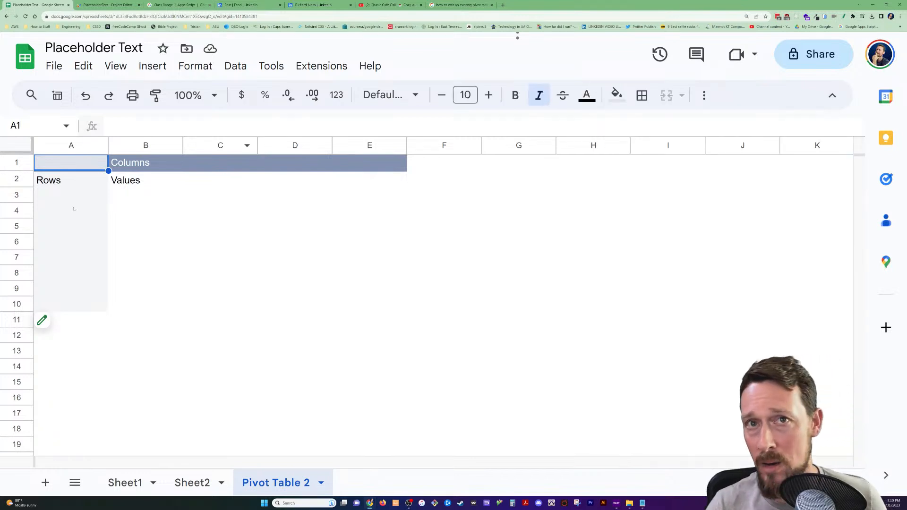
pyautogui.press('Down')
pyautogui.press('Down')
pyautogui.press('Down')
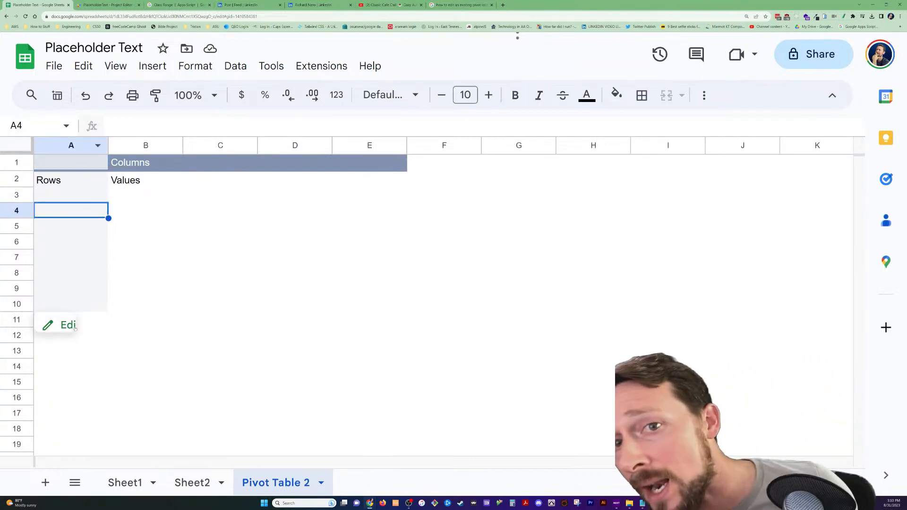
pyautogui.click(59, 325)
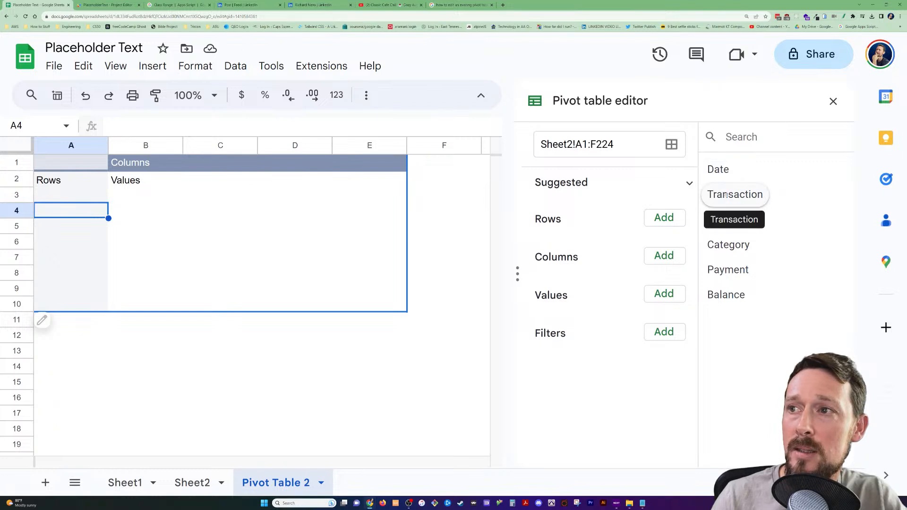
# - Try Transaction as the pivot table's row field, then replace it with Category and add Amount summarized by SUM as the values
pyautogui.moveTo(746, 194); pyautogui.dragTo(606, 239)
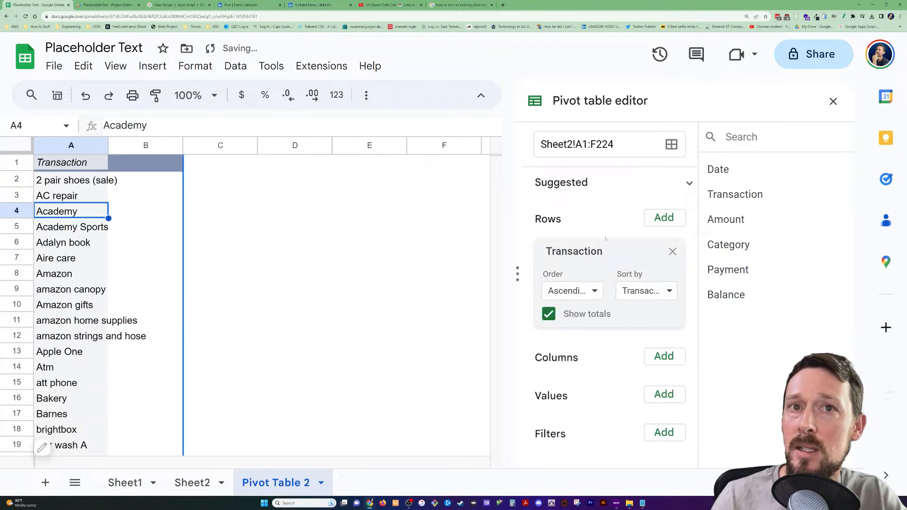
pyautogui.click(672, 252)
pyautogui.moveTo(725, 218); pyautogui.dragTo(661, 321)
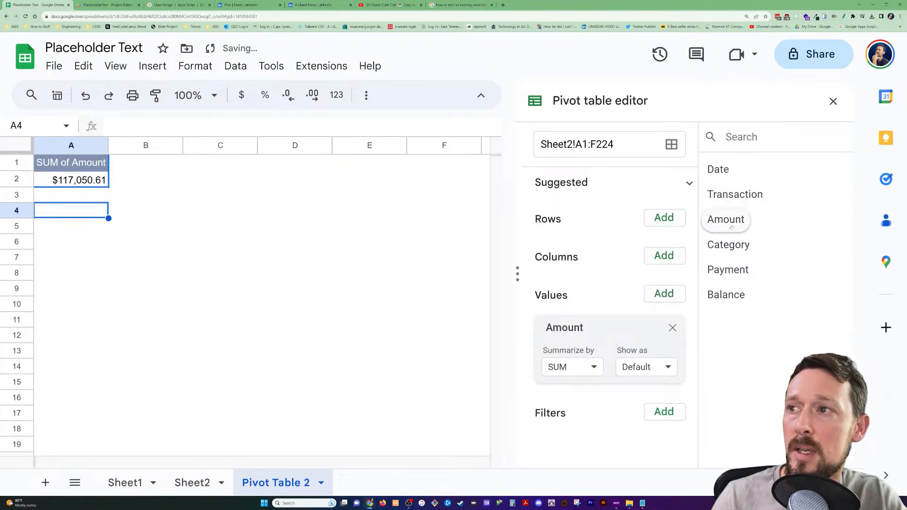
pyautogui.moveTo(728, 244); pyautogui.dragTo(583, 242)
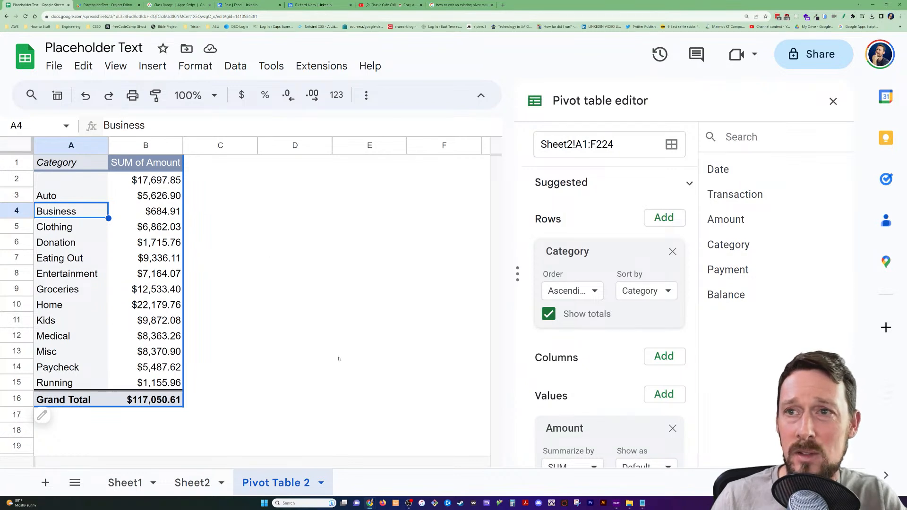
pyautogui.scroll(-2, 632, 352)
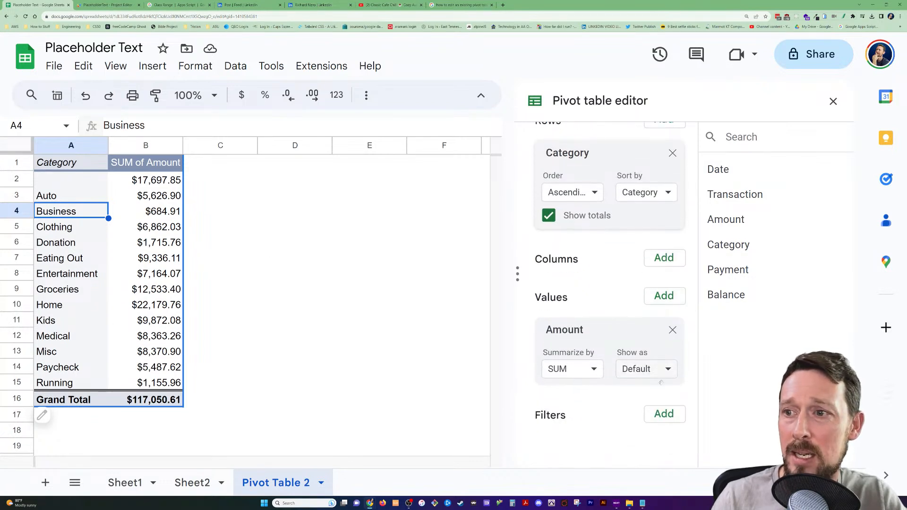
# - Add Date as a filter field to the pivot table
pyautogui.click(661, 415)
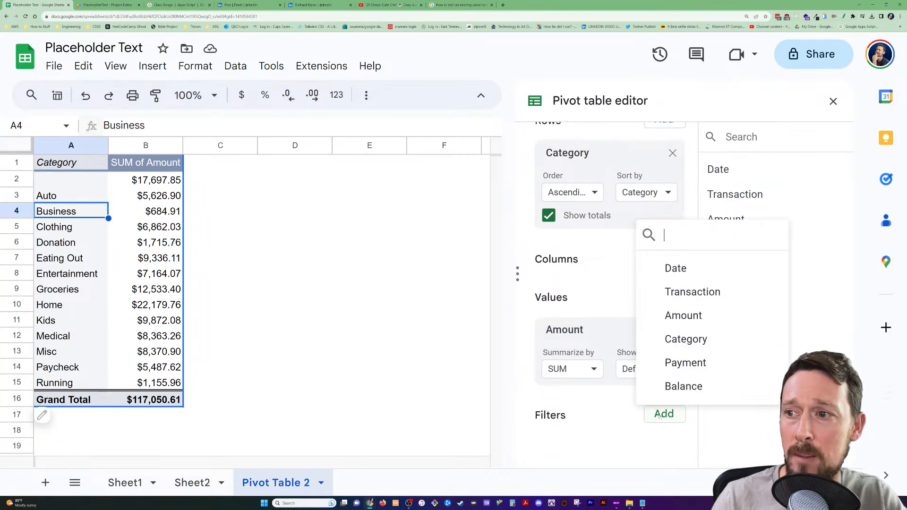
pyautogui.click(688, 272)
pyautogui.scroll(-1, 642, 326)
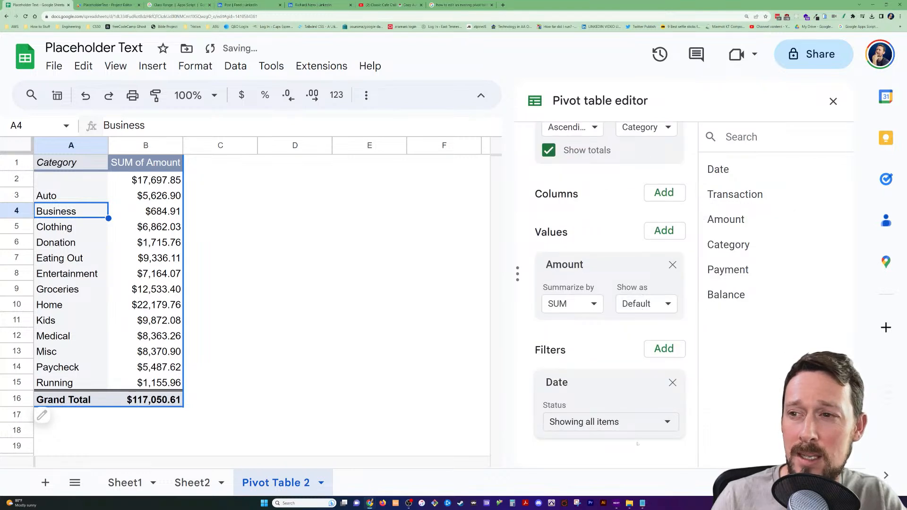
# - Filter the pivot table by condition so that Date is after the exact date 02/01/2023
pyautogui.click(644, 421)
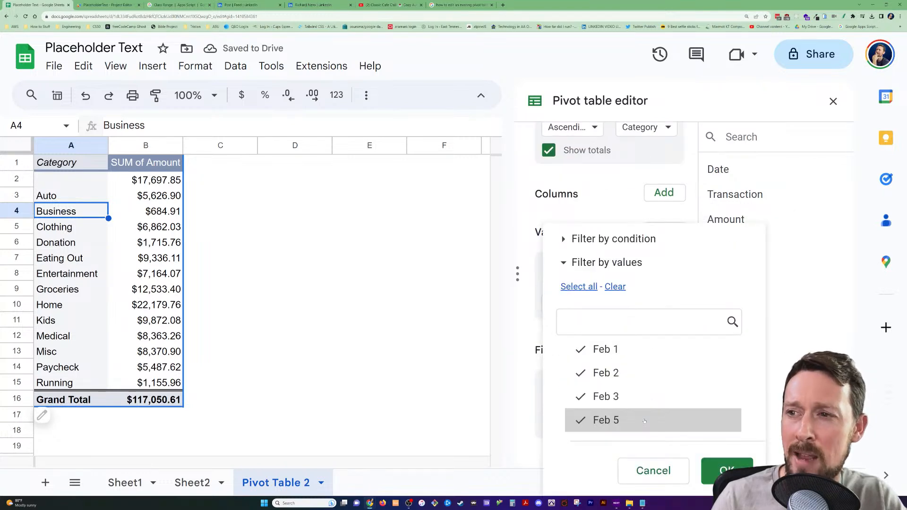
pyautogui.click(564, 239)
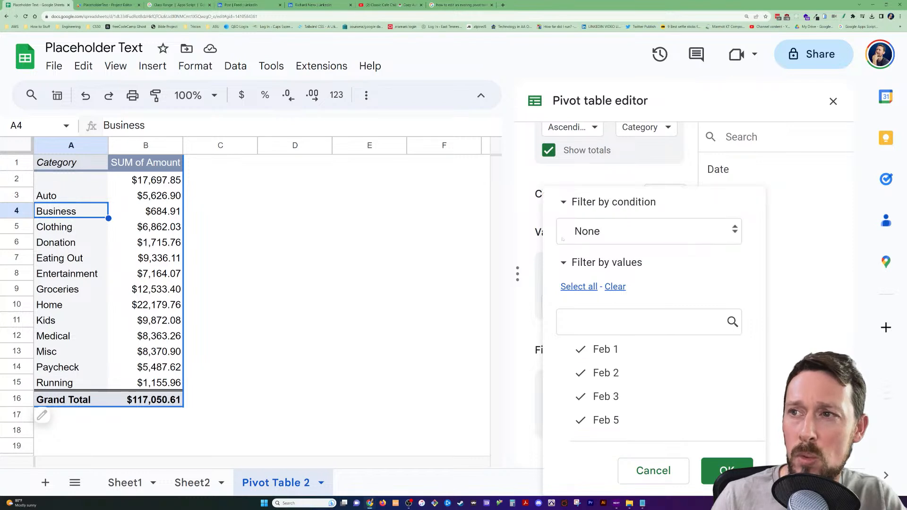
pyautogui.click(569, 236)
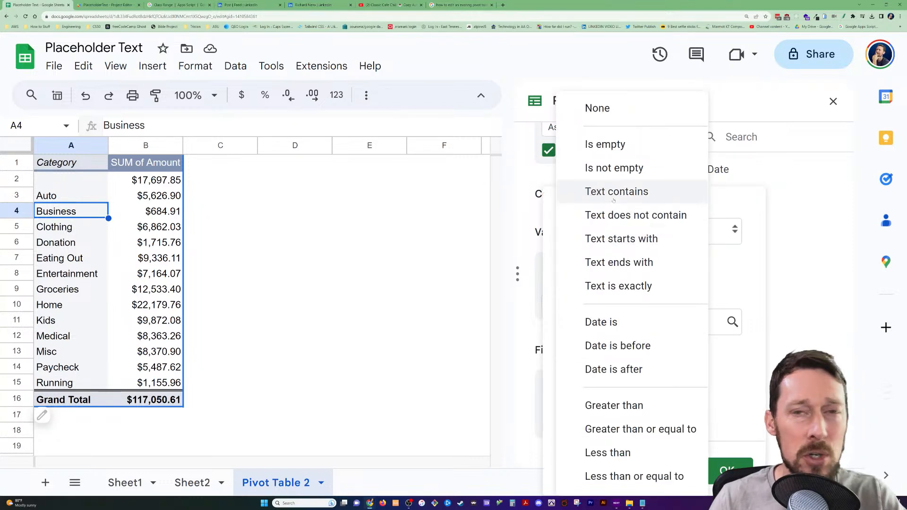
pyautogui.click(614, 369)
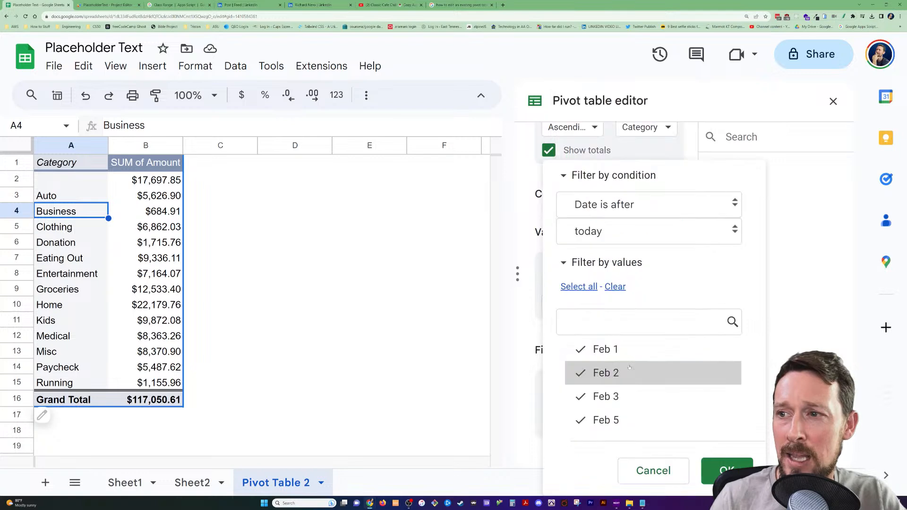
pyautogui.click(610, 233)
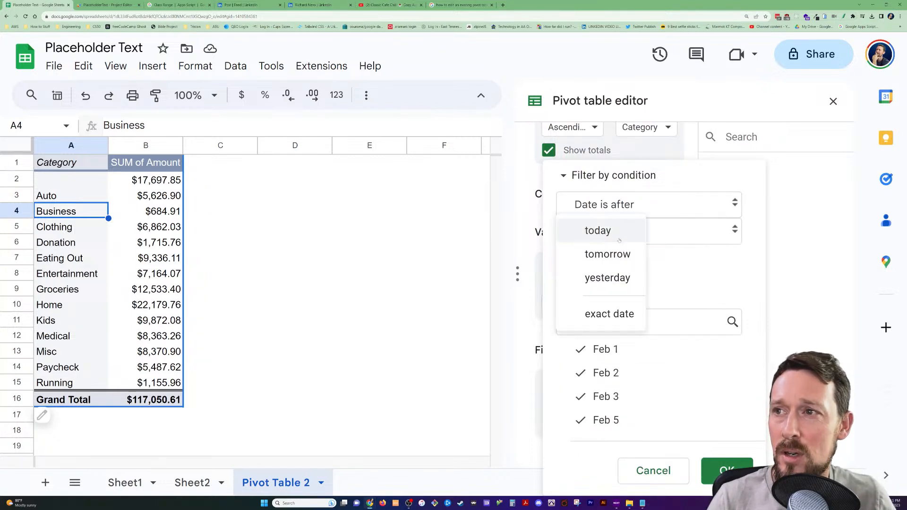
pyautogui.click(613, 314)
pyautogui.click(614, 226)
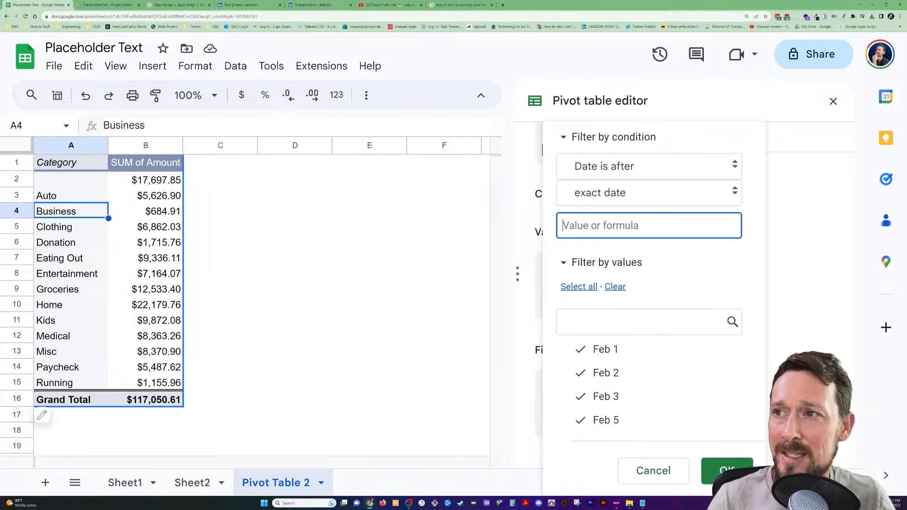
pyautogui.write('02/01/2023')
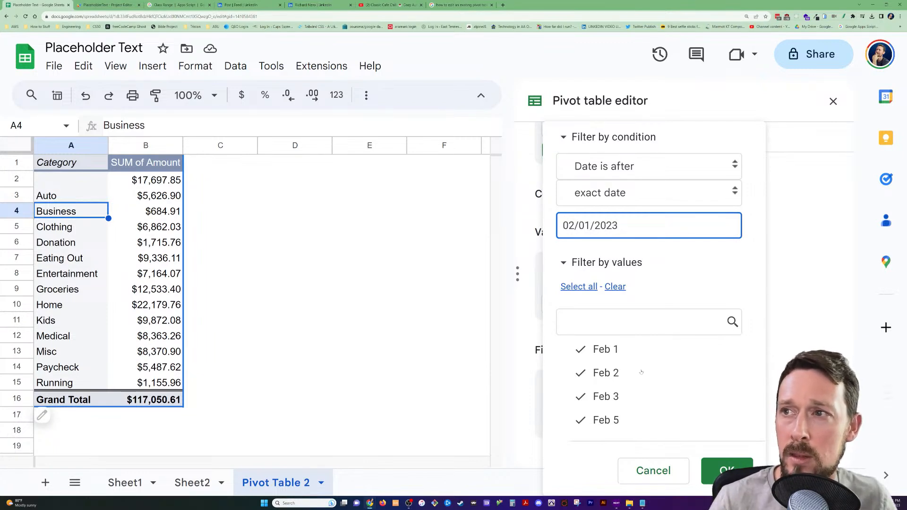
pyautogui.press('Tab')
pyautogui.click(721, 474)
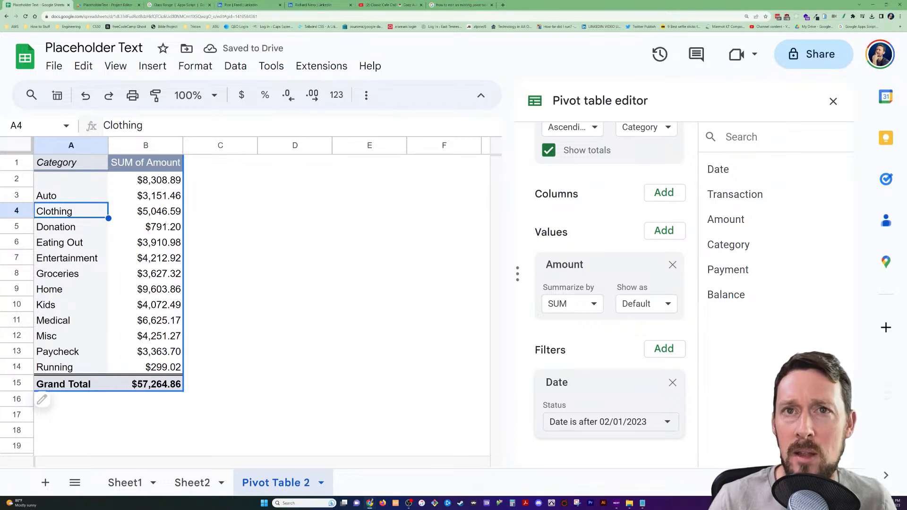
# - Insert a pie chart of the category amounts in pivot table range A3:B14
pyautogui.moveTo(95, 195); pyautogui.dragTo(164, 366)
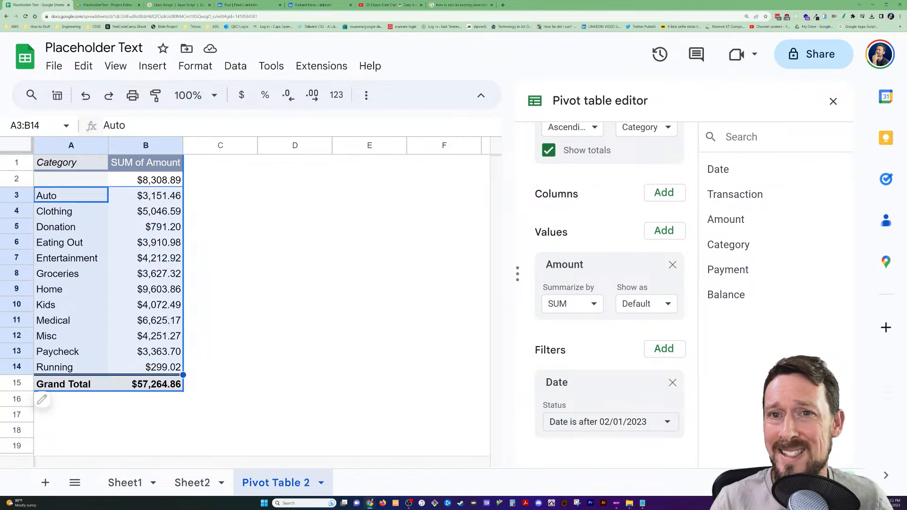
pyautogui.click(152, 66)
pyautogui.click(207, 197)
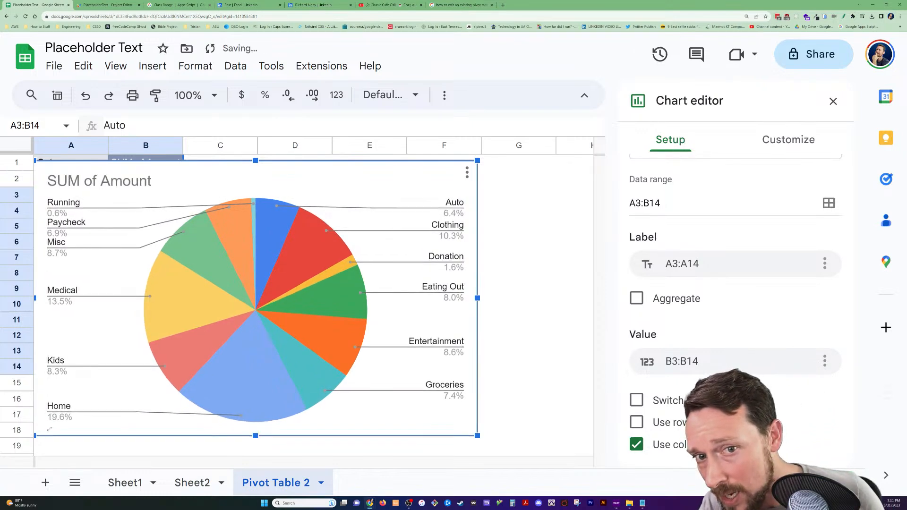
# - Shrink the pie chart and move it beside the pivot table so it starts around column D, then deselect it
pyautogui.moveTo(35, 434); pyautogui.dragTo(197, 335)
pyautogui.moveTo(408, 213); pyautogui.dragTo(474, 223)
pyautogui.click(151, 258)
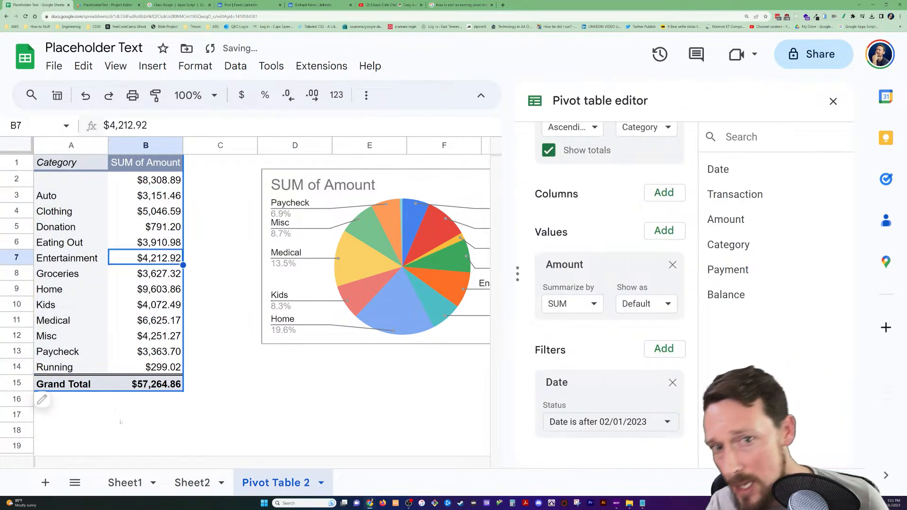
# - Remove the Date filter from the pivot table
pyautogui.click(151, 367)
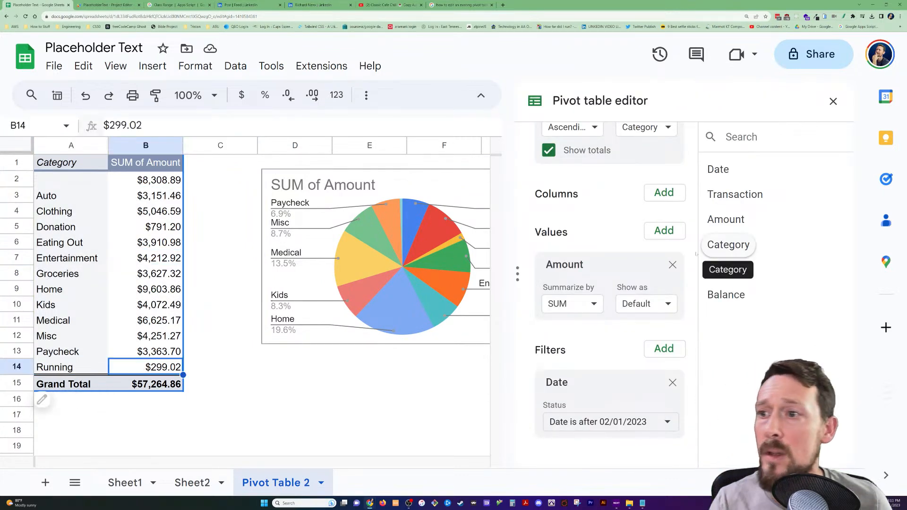
pyautogui.scroll(1, 666, 330)
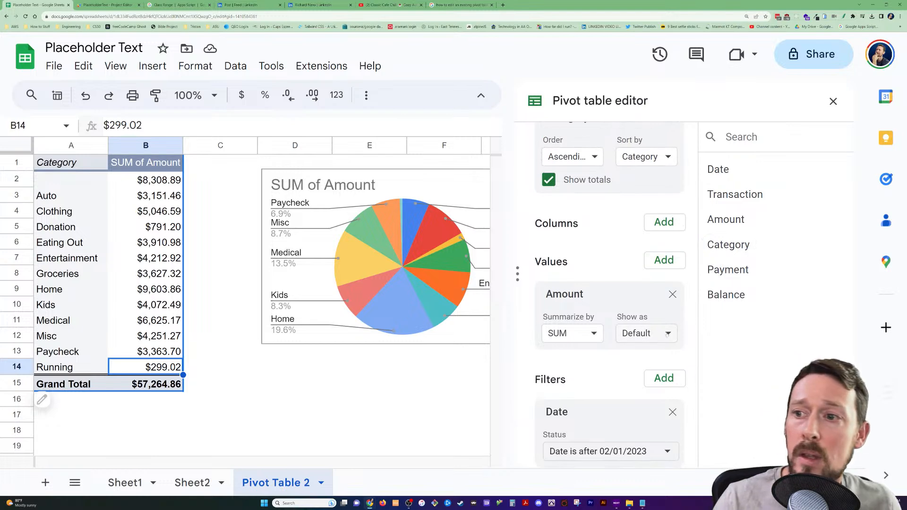
pyautogui.click(672, 412)
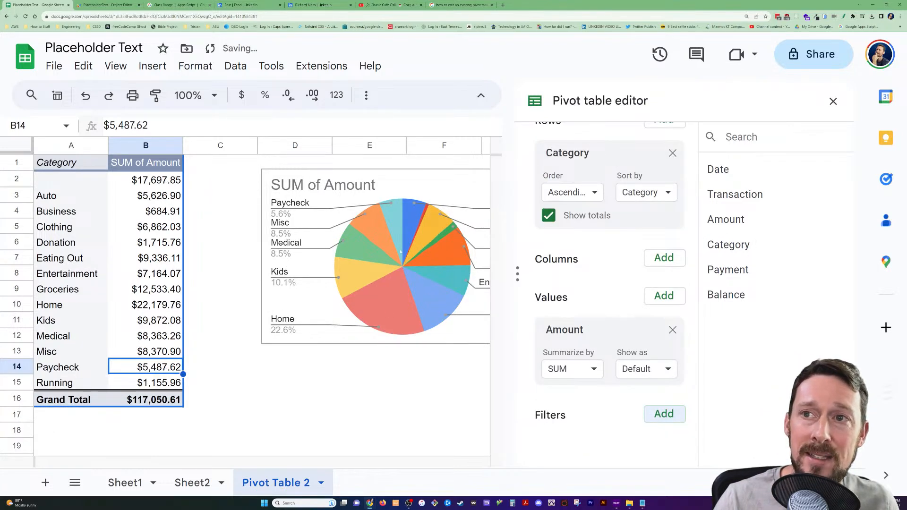